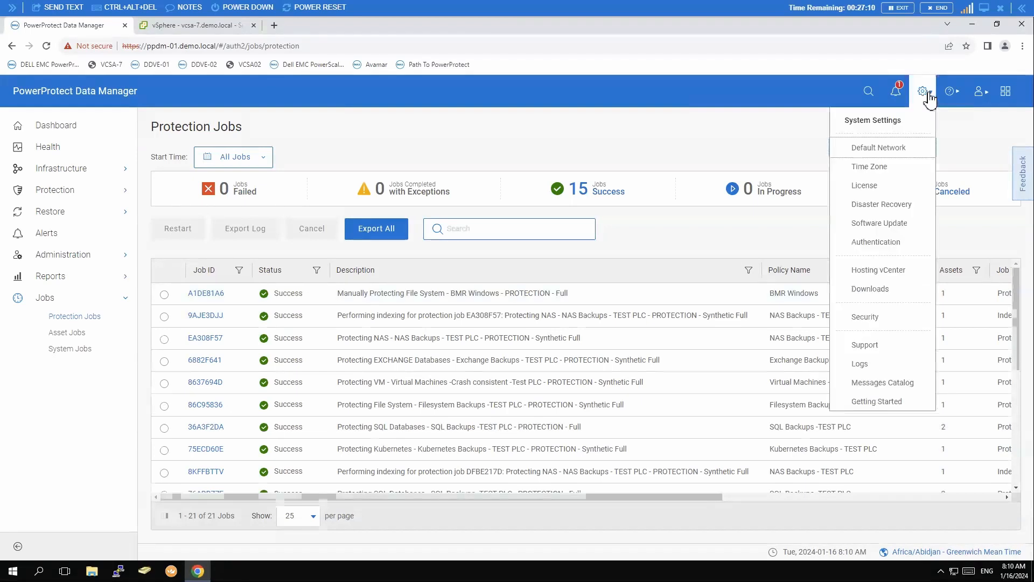
Download the WinPE ISO image and locate winpe1915_win_x64.iso in the Downloads folder
{"action": "left_click", "coordinate": [894, 288]}
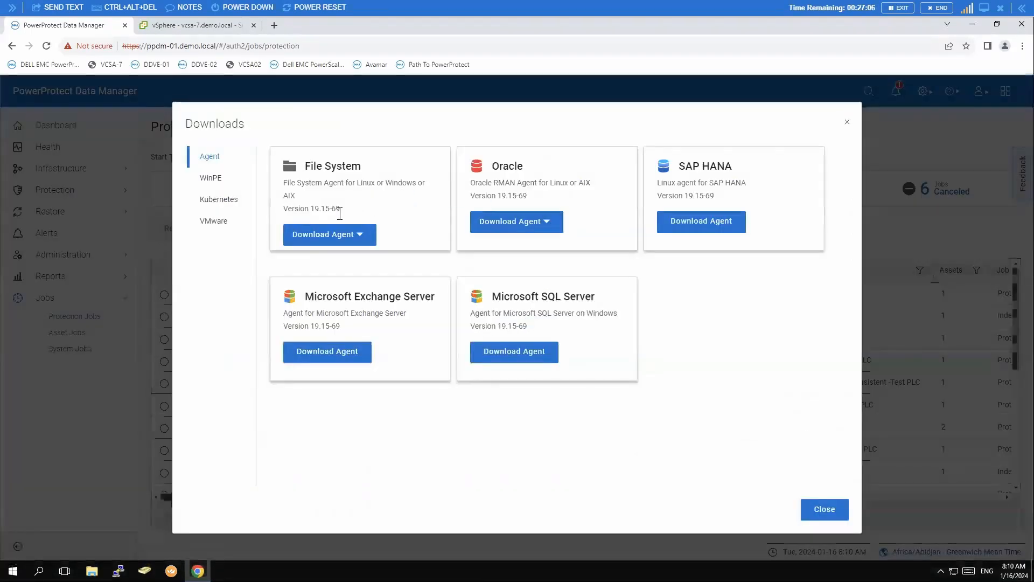
{"action": "left_click", "coordinate": [212, 179]}
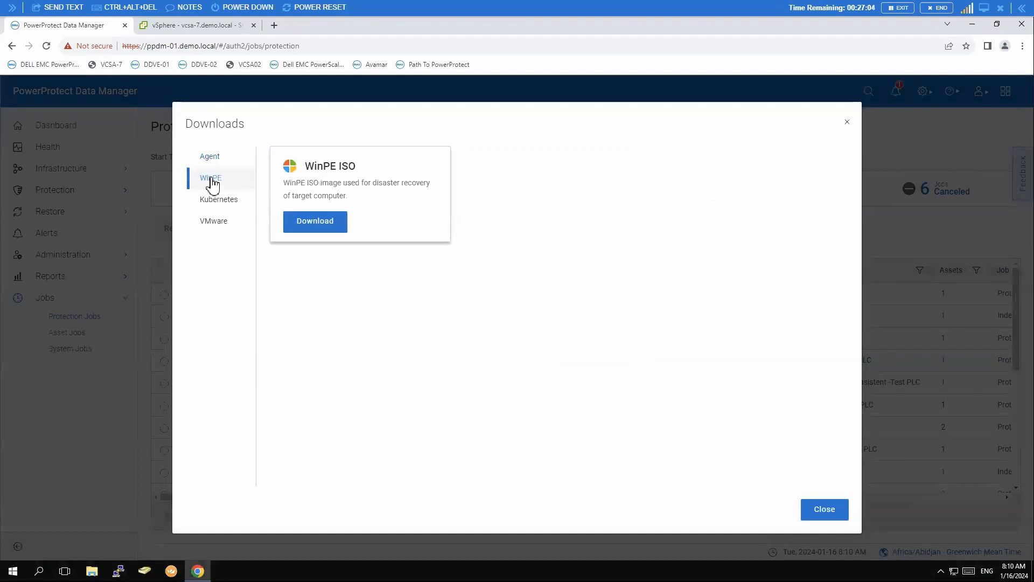
{"action": "left_click", "coordinate": [312, 226]}
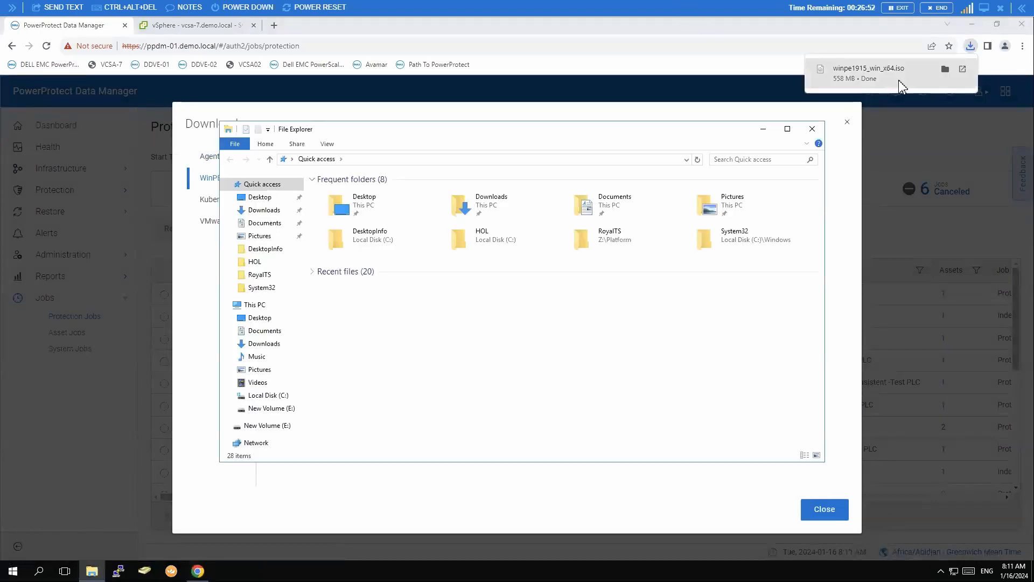
{"action": "double_click", "coordinate": [486, 210]}
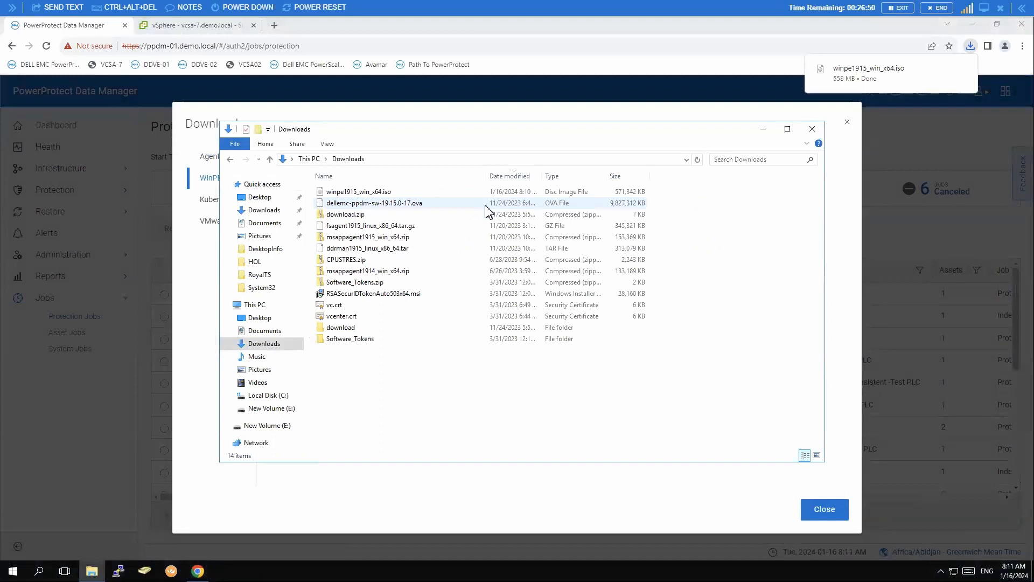
{"action": "left_click", "coordinate": [392, 194]}
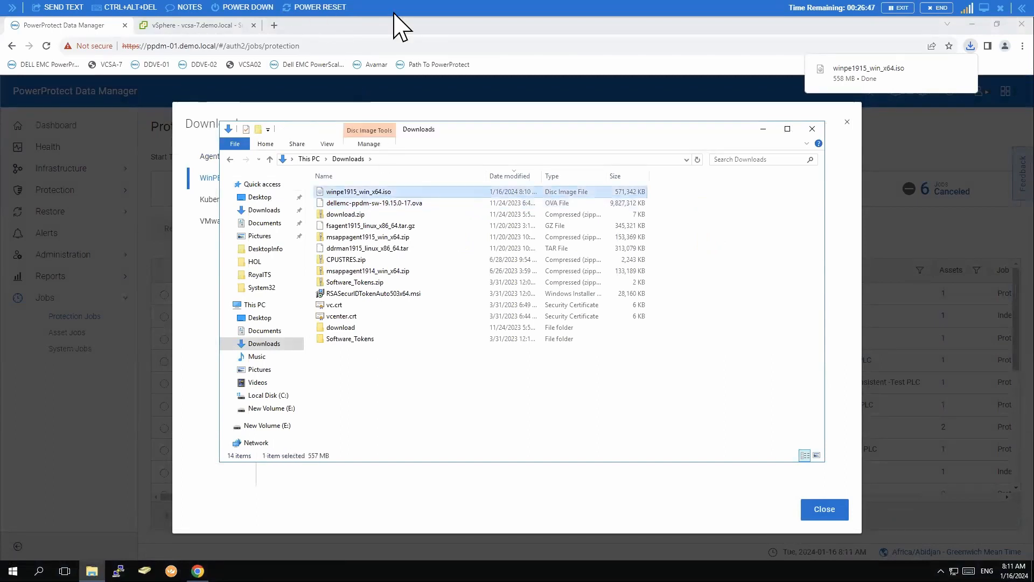
Switch to the vSphere Client and open the file listing of Datastore-Report under Datacenter
{"action": "left_click", "coordinate": [208, 30]}
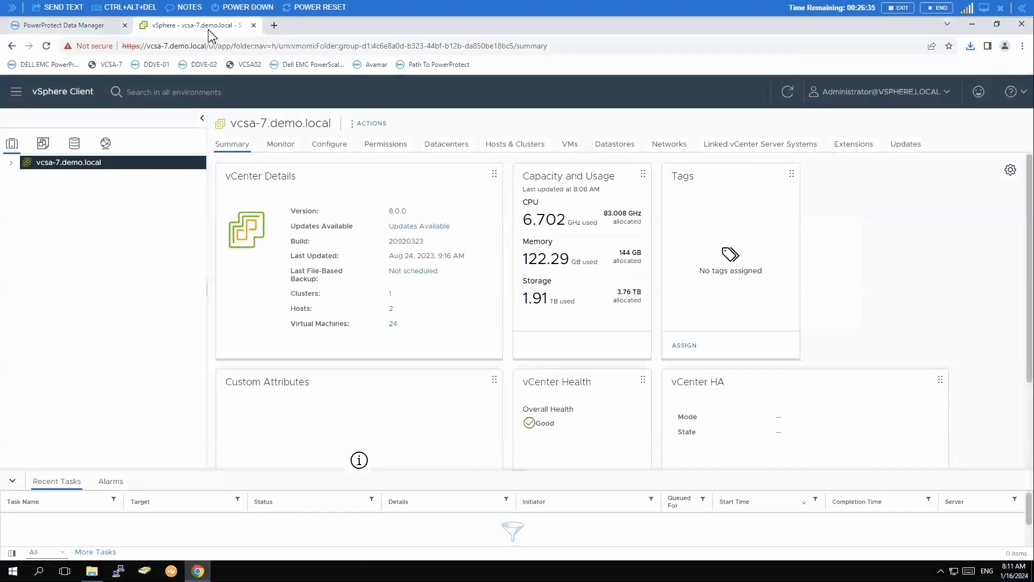
{"action": "left_click", "coordinate": [11, 165]}
{"action": "left_click", "coordinate": [74, 143]}
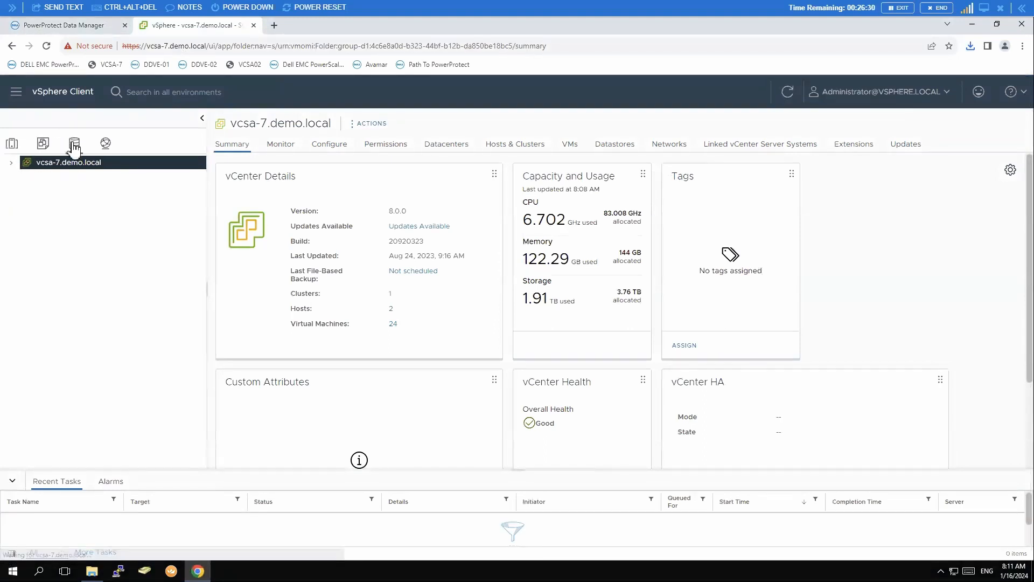
{"action": "left_click", "coordinate": [12, 163]}
{"action": "left_click", "coordinate": [22, 178]}
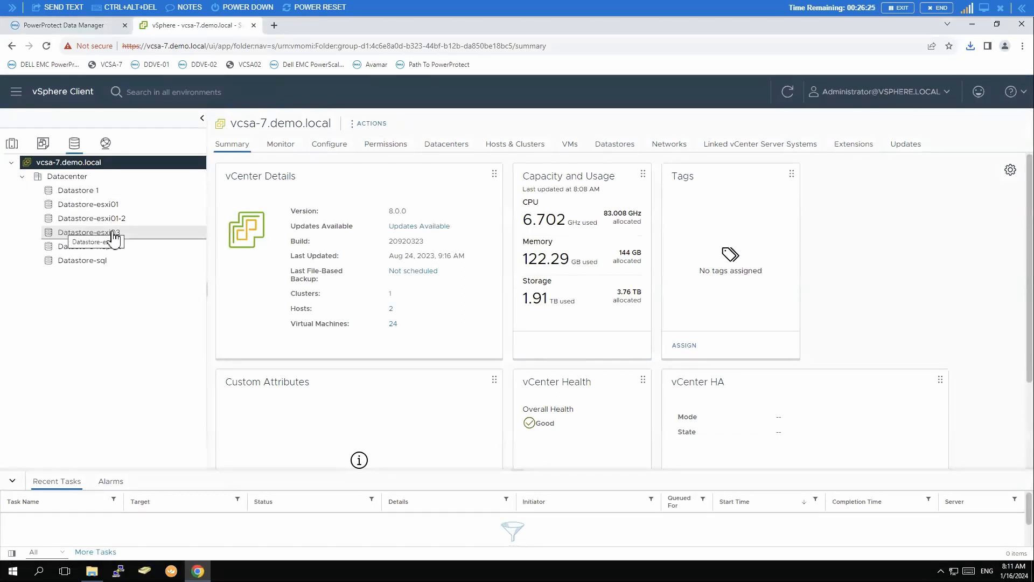
{"action": "left_click", "coordinate": [119, 251]}
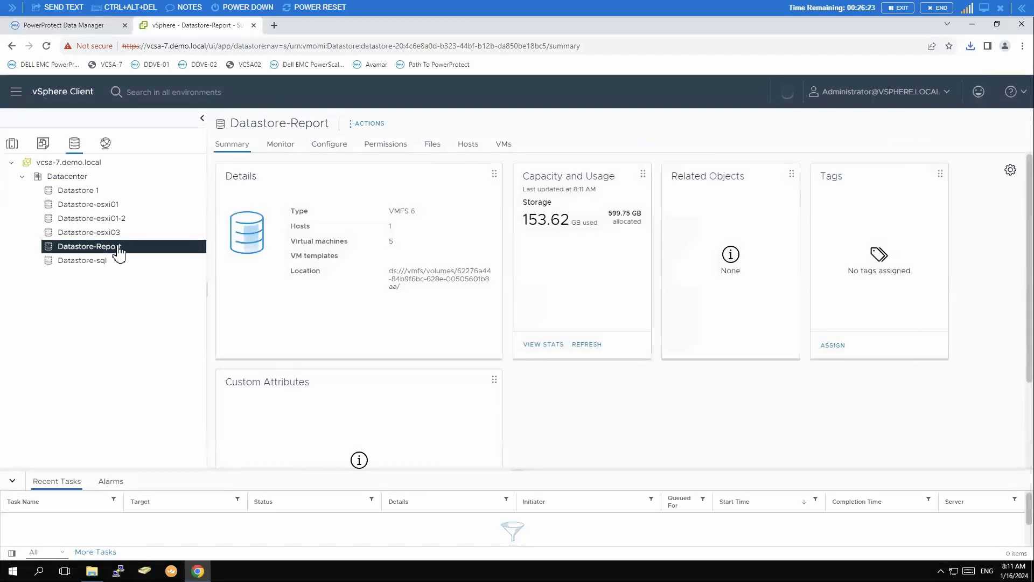
{"action": "left_click", "coordinate": [431, 144]}
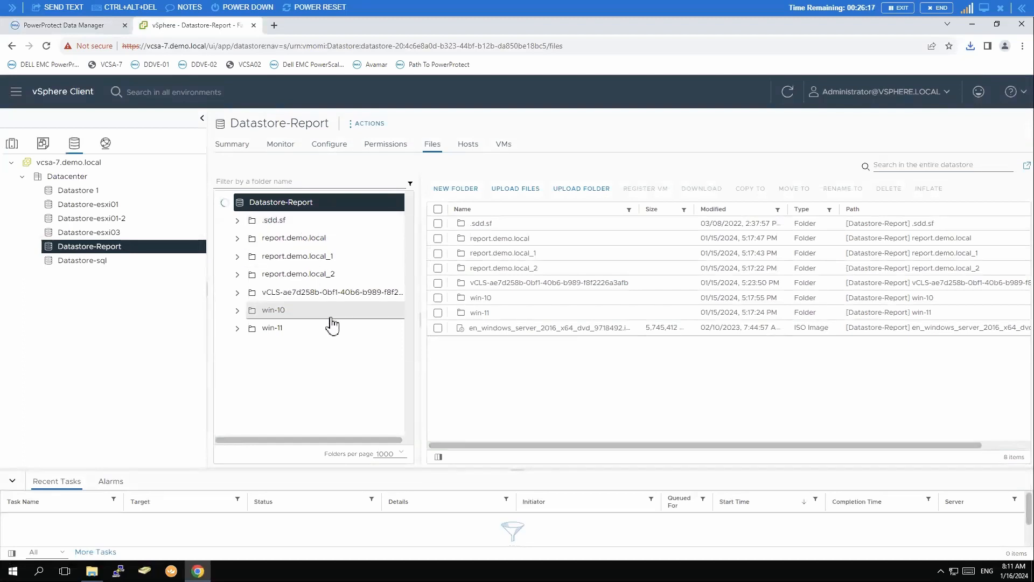
Upload winpe1915_win_x64.iso from the local Downloads folder to Datastore-Report
{"action": "left_click", "coordinate": [531, 195]}
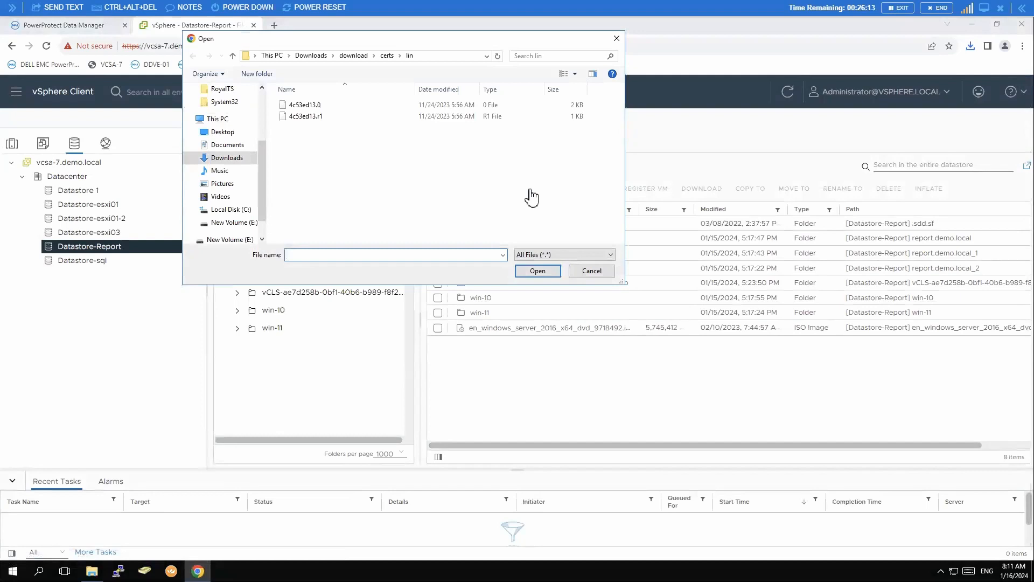
{"action": "left_click", "coordinate": [354, 56]}
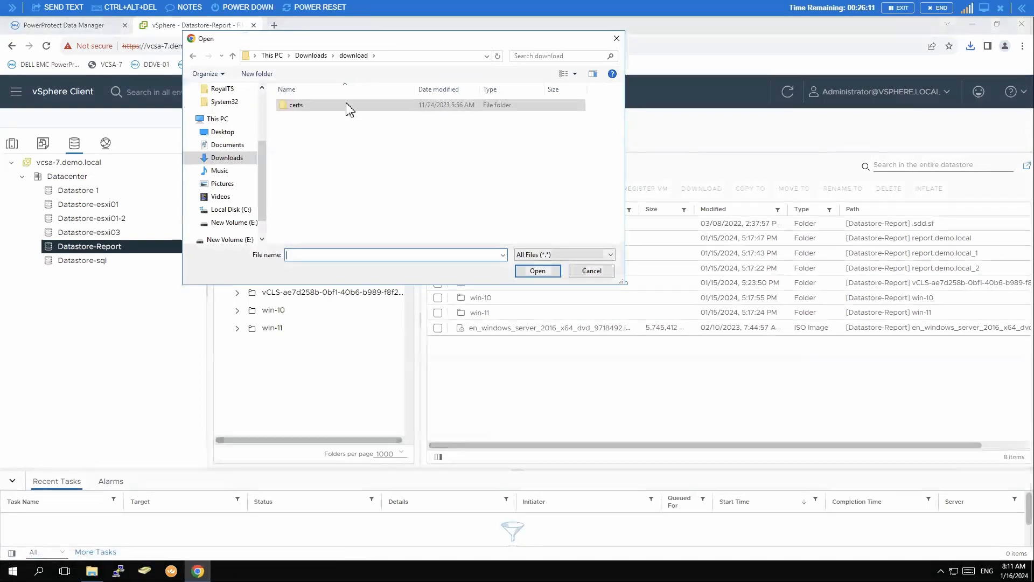
{"action": "left_click", "coordinate": [312, 56]}
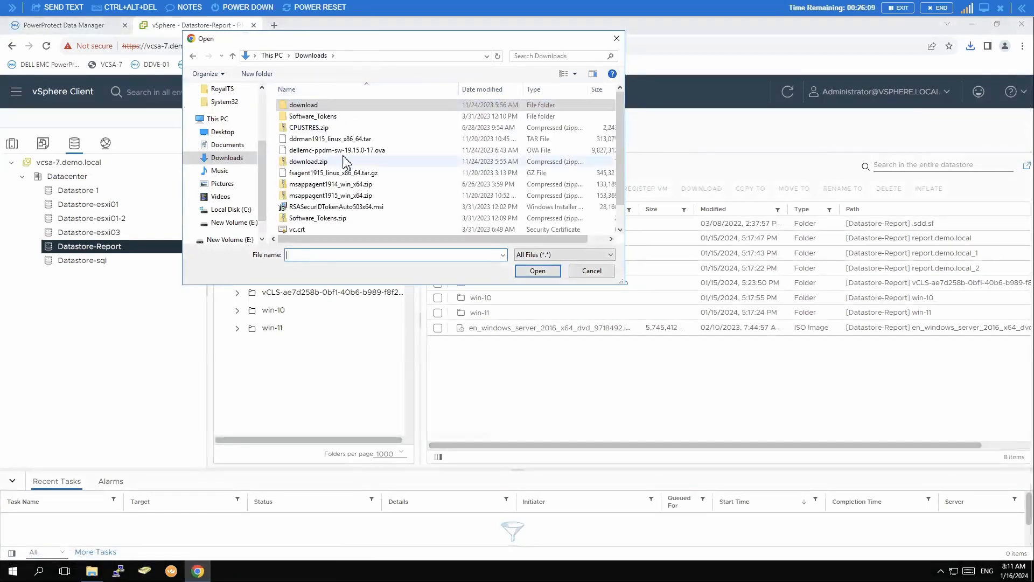
{"action": "scroll", "coordinate": [366, 225], "scroll_direction": "down", "scroll_amount": 1}
{"action": "left_click", "coordinate": [365, 226]}
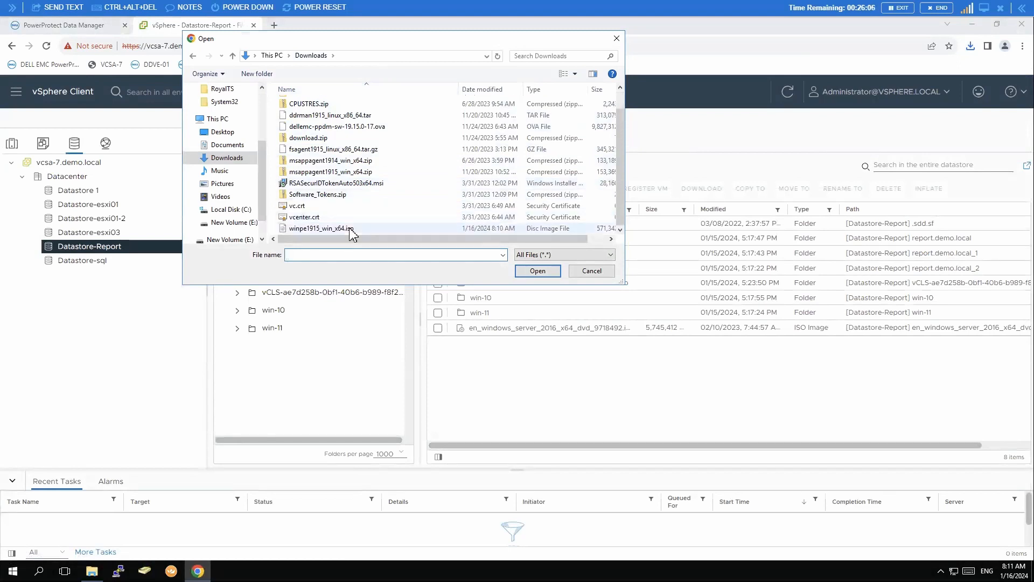
{"action": "left_click", "coordinate": [537, 271]}
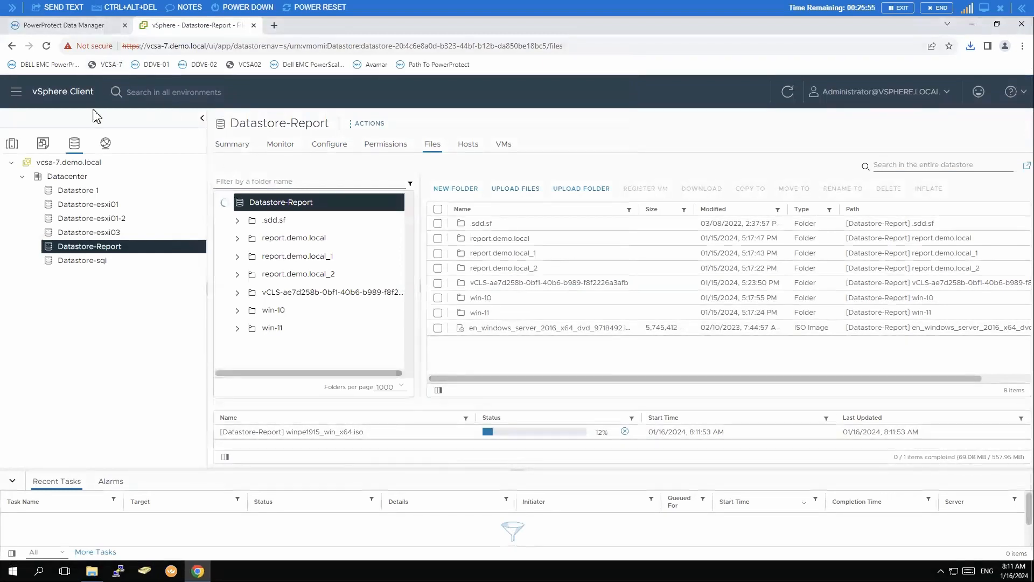
Start a new virtual machine on host esxi01-7.demo.local with the creation type Create a new virtual machine
{"action": "left_click", "coordinate": [12, 143]}
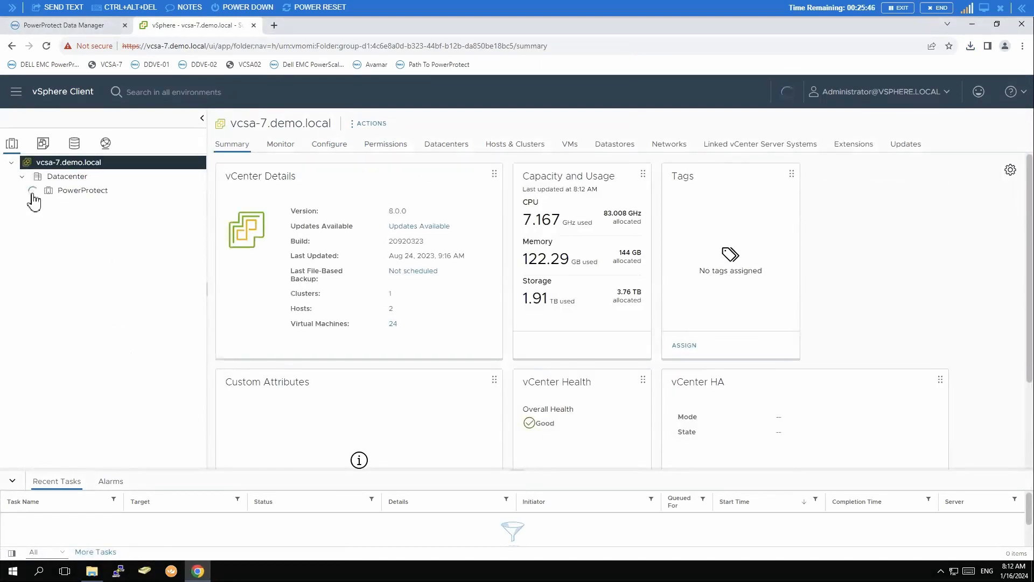
{"action": "right_click", "coordinate": [83, 192]}
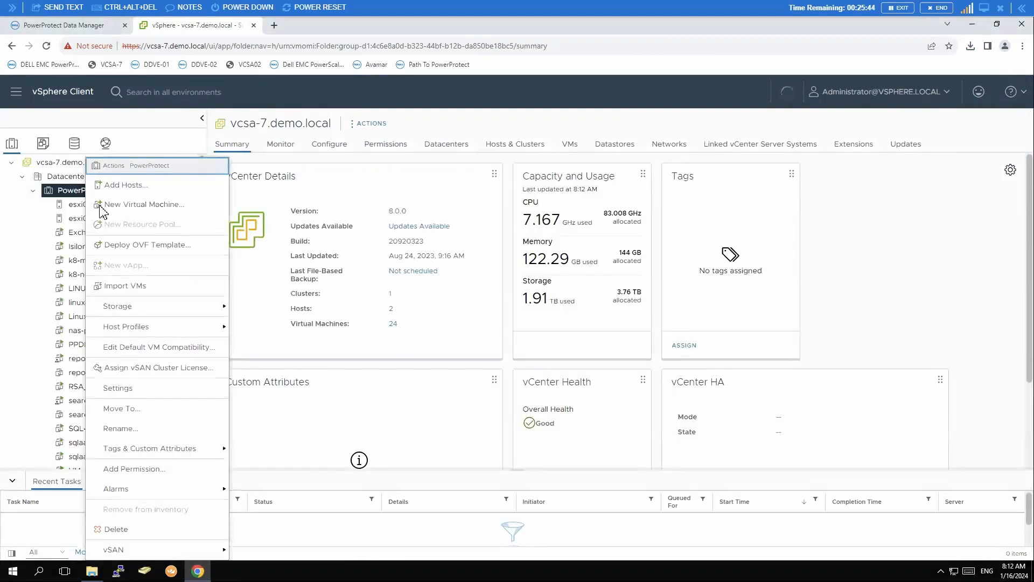
{"action": "left_click", "coordinate": [74, 222]}
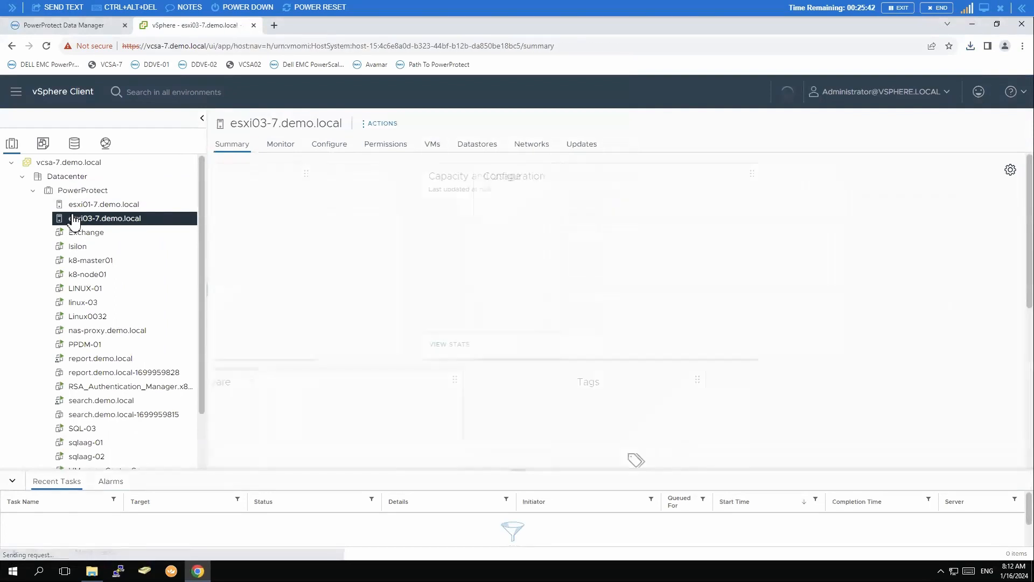
{"action": "right_click", "coordinate": [104, 204]}
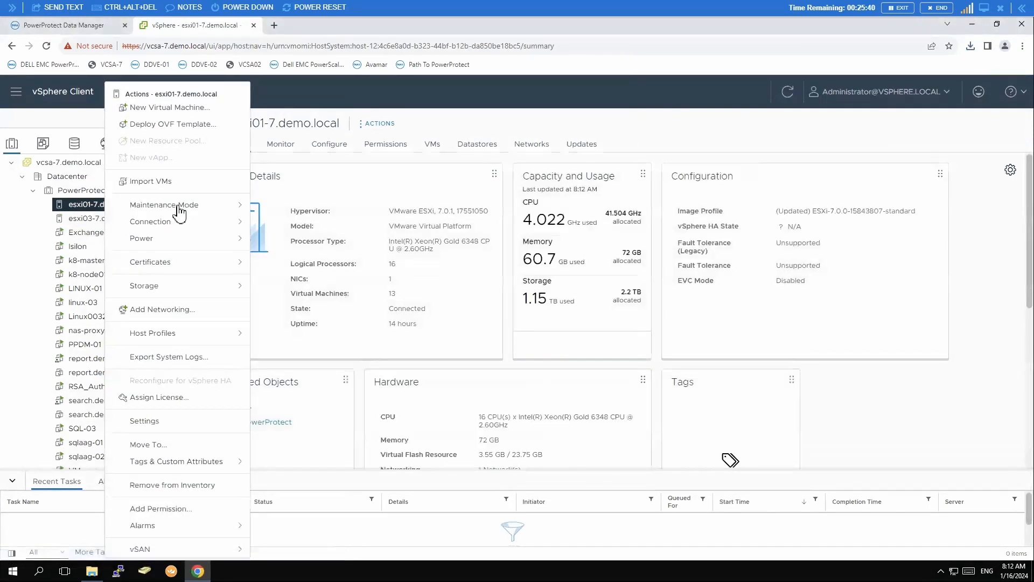
{"action": "left_click", "coordinate": [183, 108]}
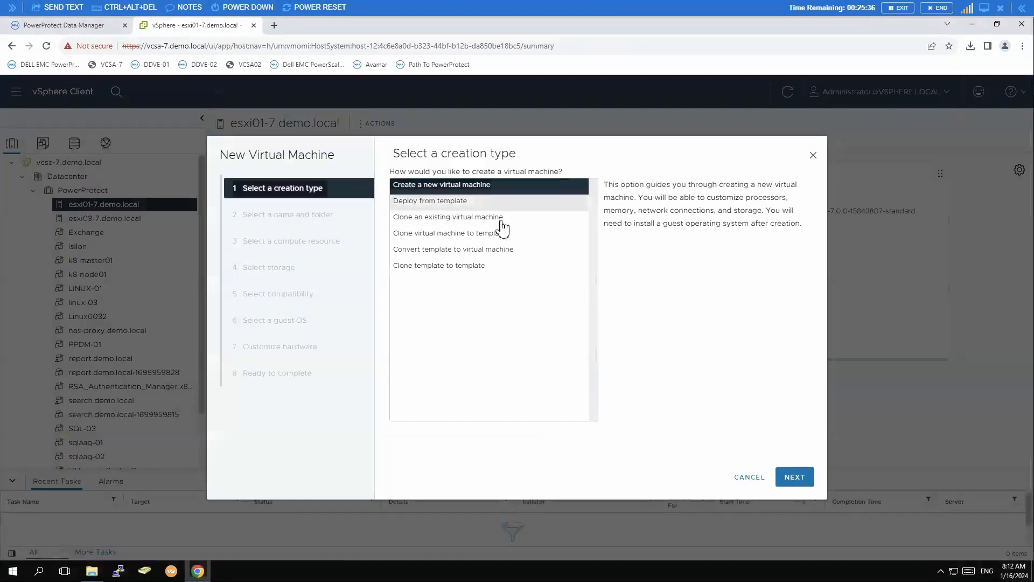
{"action": "left_click", "coordinate": [797, 480]}
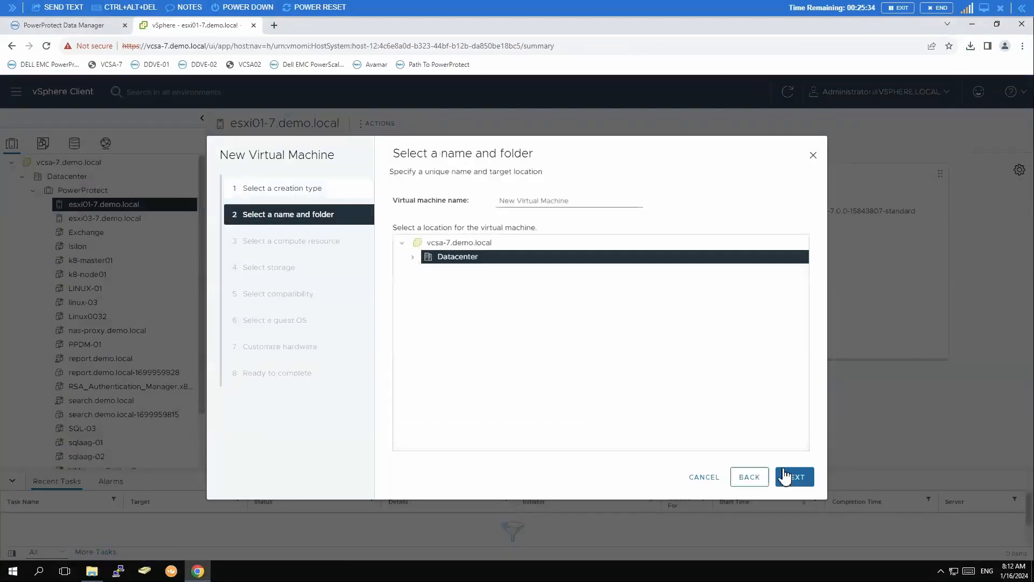
Name the virtual machine BMR Target in Datacenter and accept esxi01-7.demo.local as its compute resource
{"action": "left_click", "coordinate": [552, 200]}
{"action": "type", "text": "BMR Target"}
{"action": "left_click", "coordinate": [413, 257]}
{"action": "left_click", "coordinate": [795, 478]}
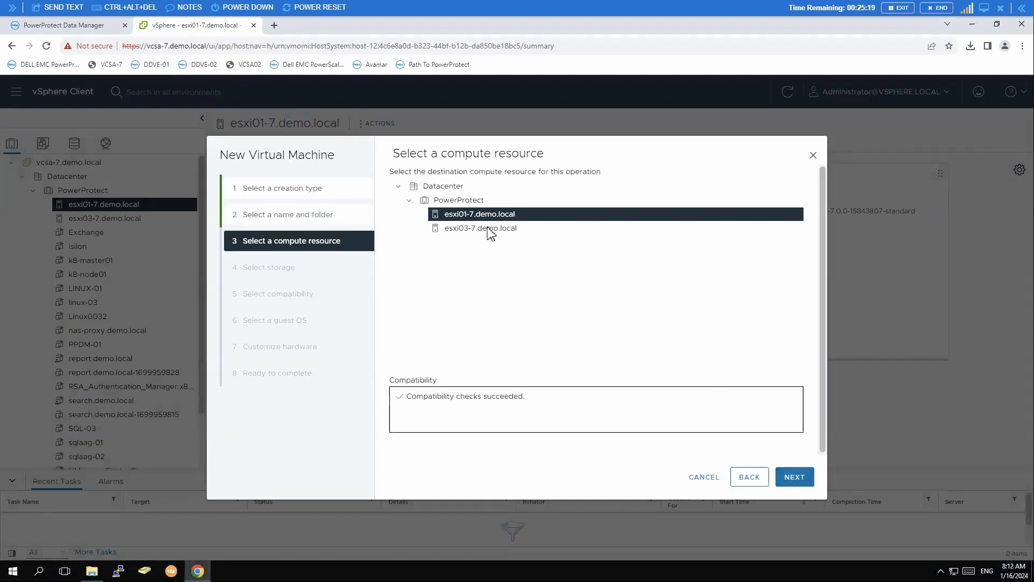
{"action": "left_click", "coordinate": [788, 481]}
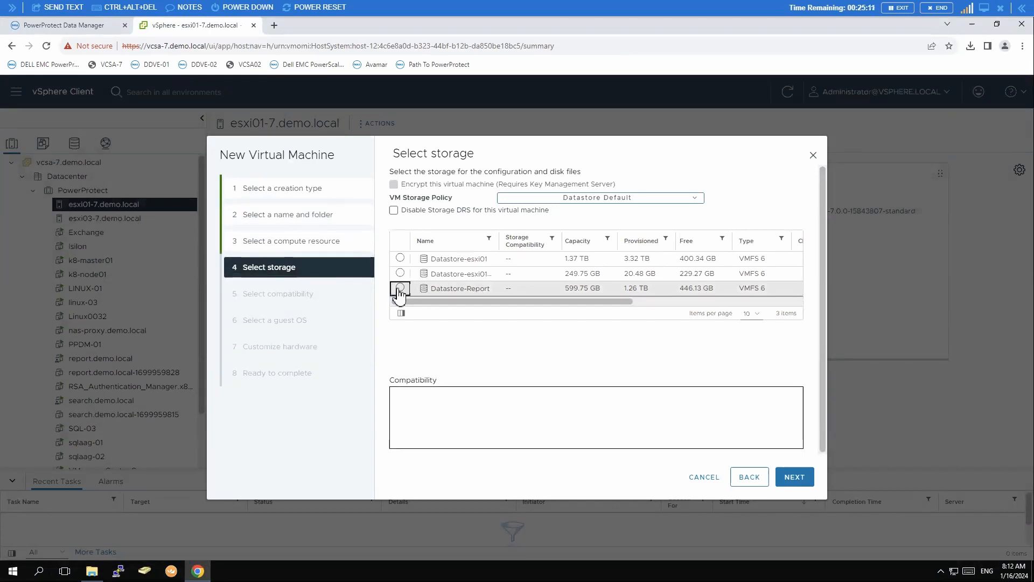
Store the virtual machine on Datastore-Report, accepting ESXi 7.0 U1 and later compatibility and the Microsoft Windows Server 2012 (64-bit) guest OS
{"action": "left_click", "coordinate": [399, 288]}
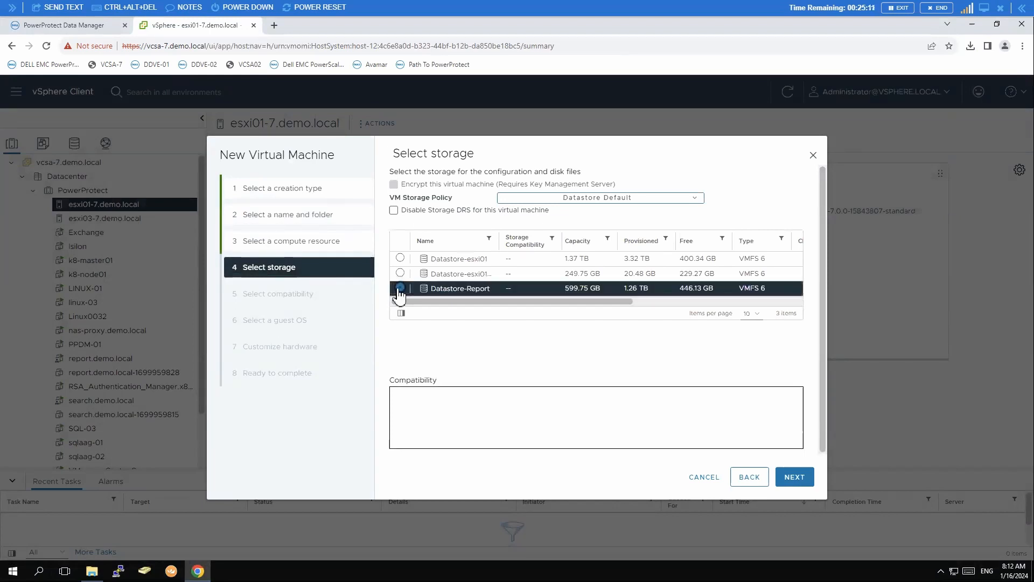
{"action": "left_click", "coordinate": [803, 482]}
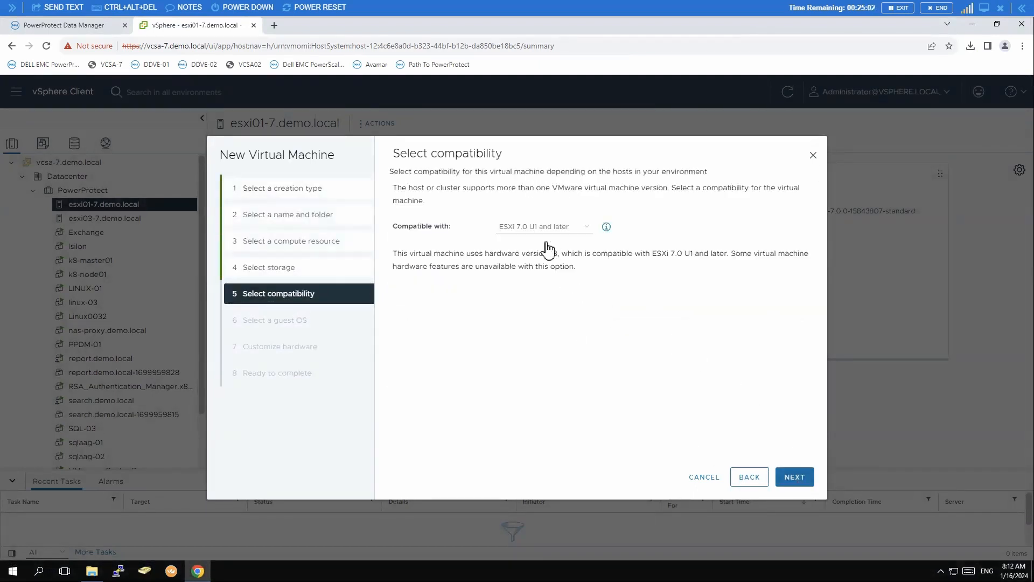
{"action": "left_click", "coordinate": [795, 477]}
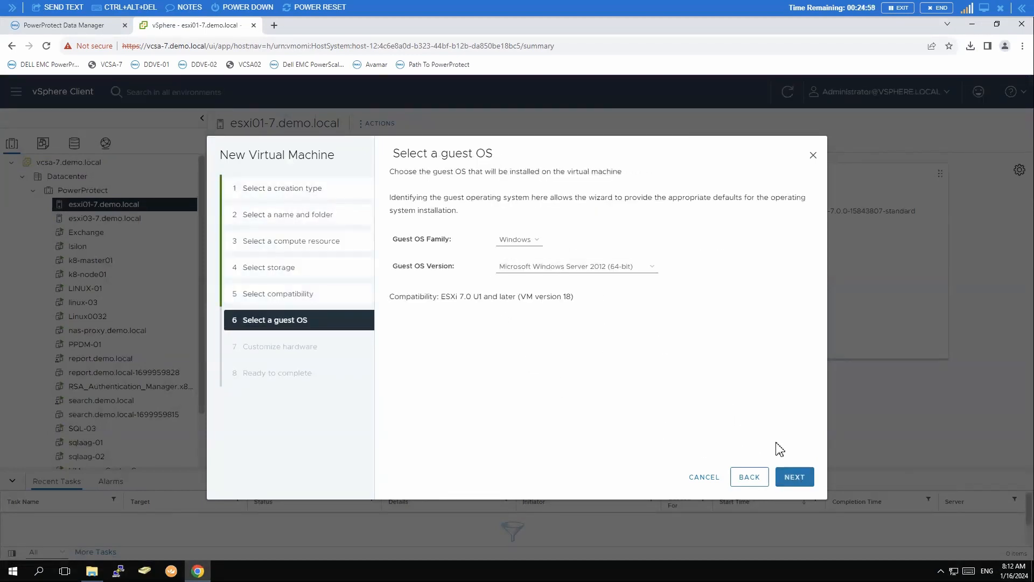
{"action": "left_click", "coordinate": [795, 478]}
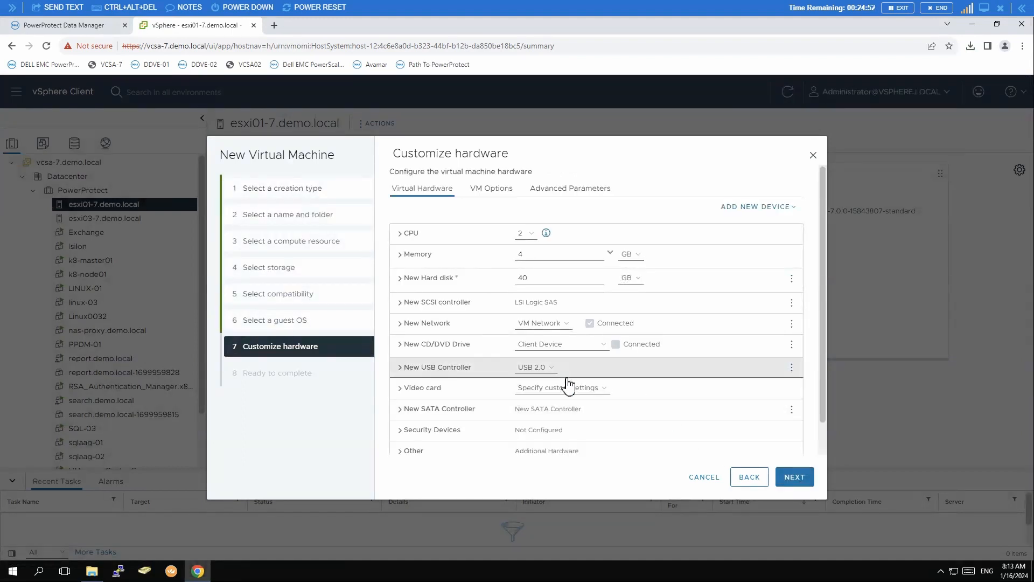
Attach winpe1915_win_x64.iso from Datastore-Report to the new CD/DVD drive, enable Connect At Power On, and proceed to the final review
{"action": "left_click", "coordinate": [398, 347]}
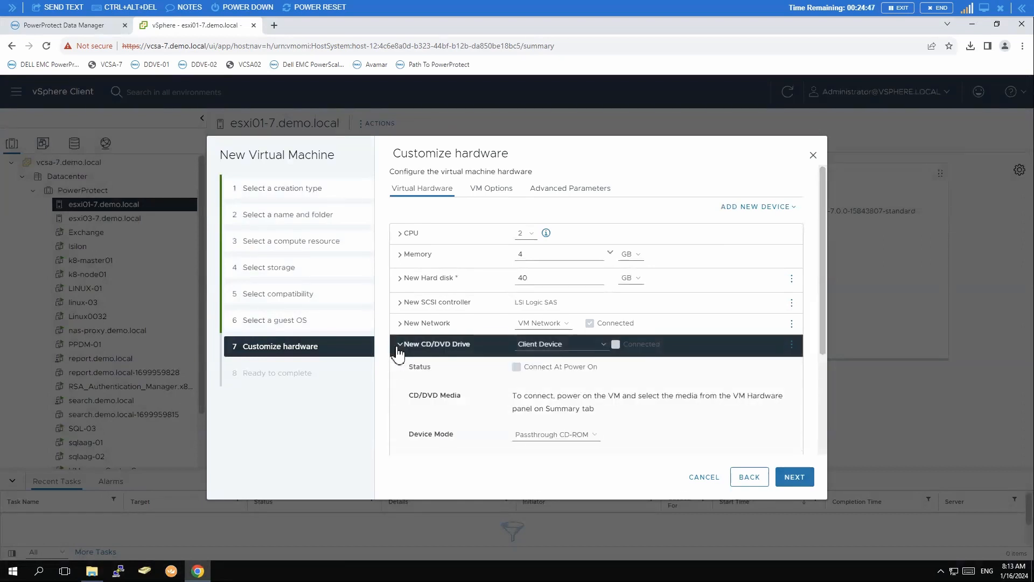
{"action": "left_click", "coordinate": [608, 346]}
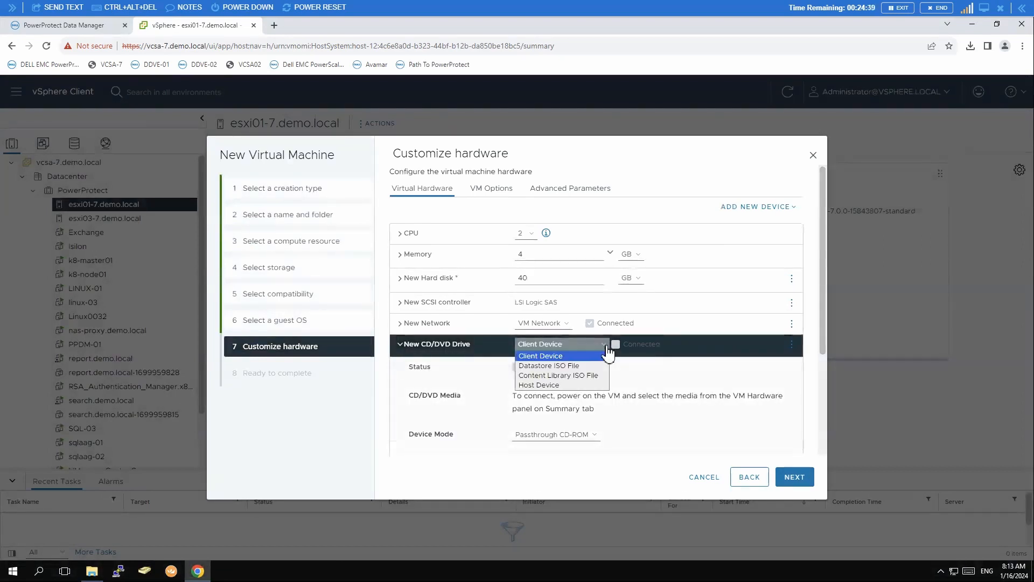
{"action": "left_click", "coordinate": [582, 369]}
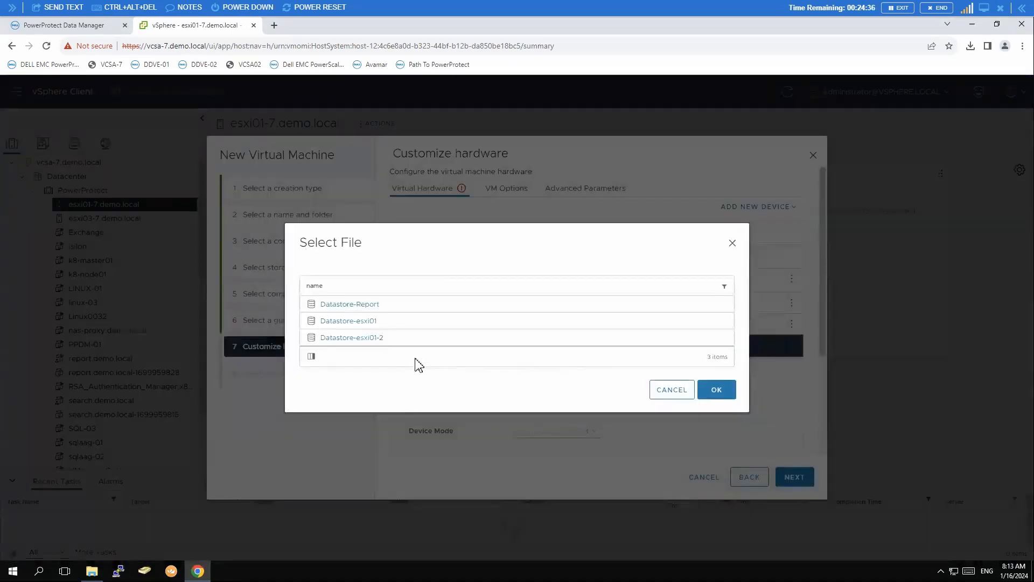
{"action": "left_click", "coordinate": [359, 305]}
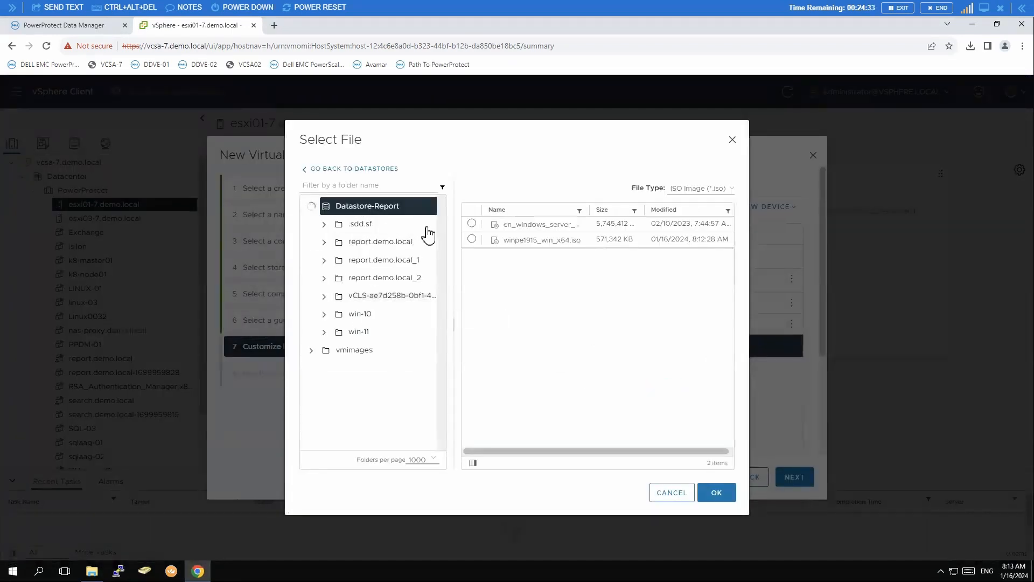
{"action": "left_click", "coordinate": [472, 242]}
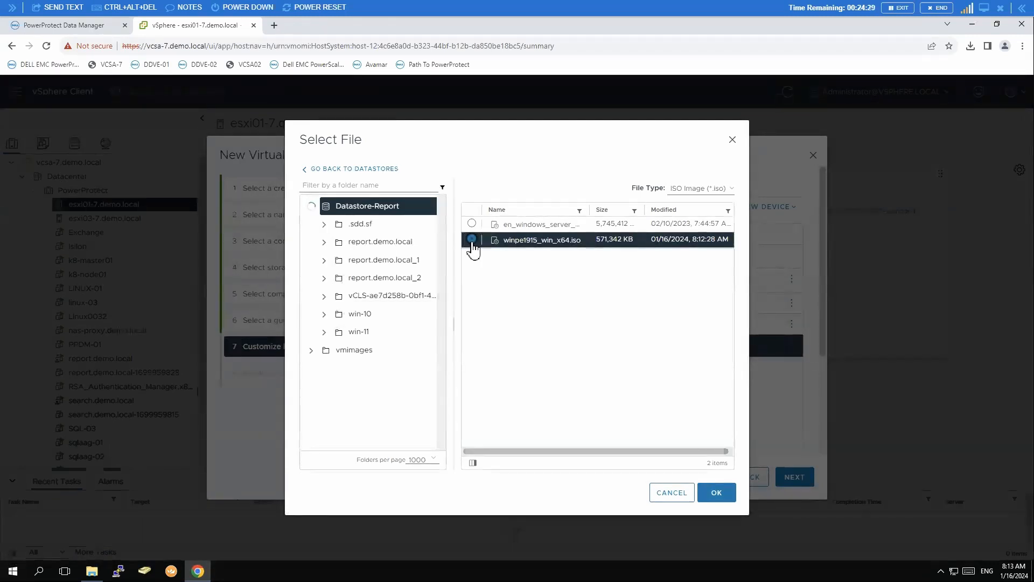
{"action": "left_click", "coordinate": [722, 495]}
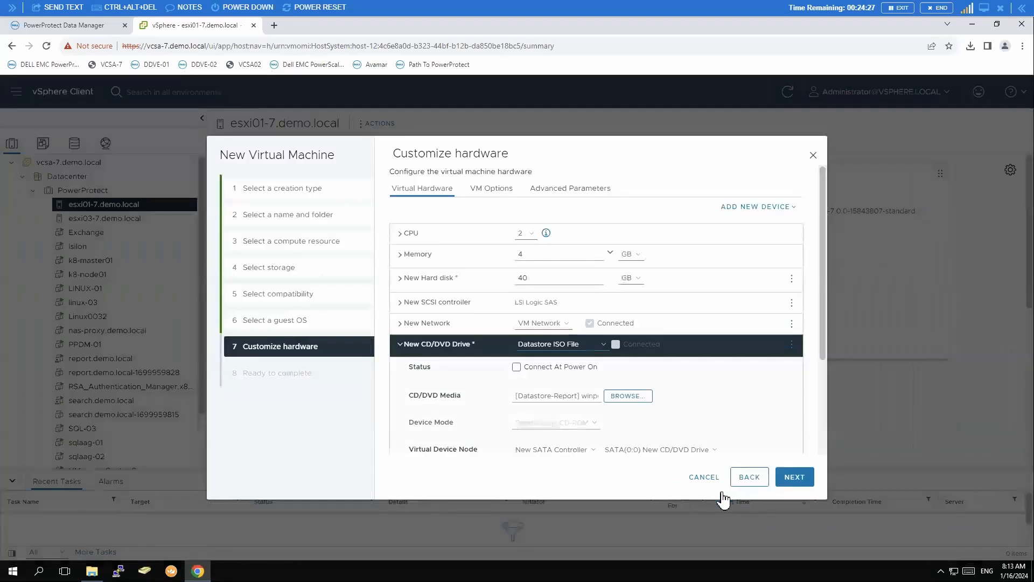
{"action": "left_click", "coordinate": [517, 368]}
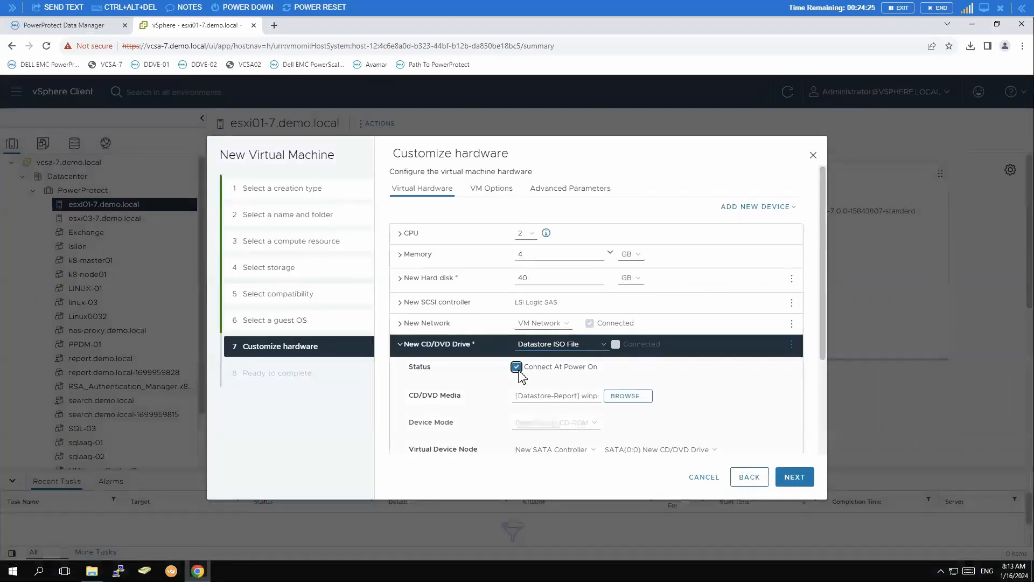
{"action": "left_click", "coordinate": [795, 478]}
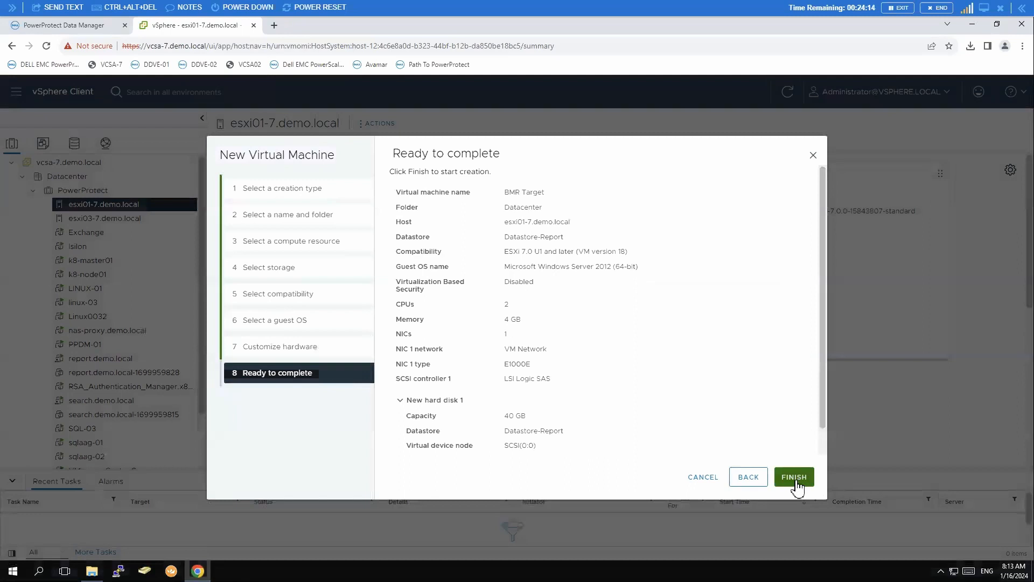
Finish creating the BMR Target virtual machine, power it on, and open its web console
{"action": "left_click", "coordinate": [795, 478]}
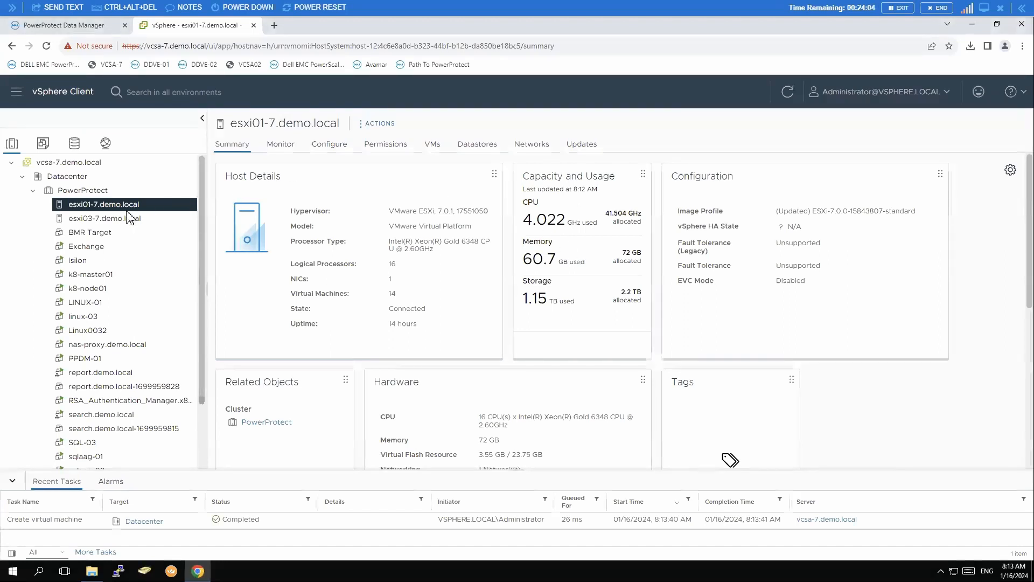
{"action": "left_click", "coordinate": [95, 235]}
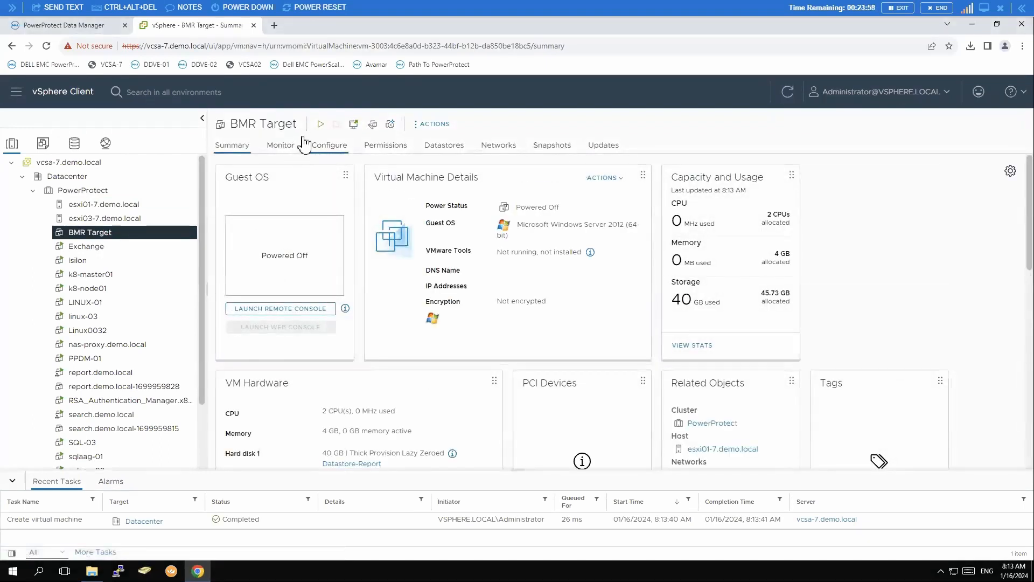
{"action": "left_click", "coordinate": [319, 125]}
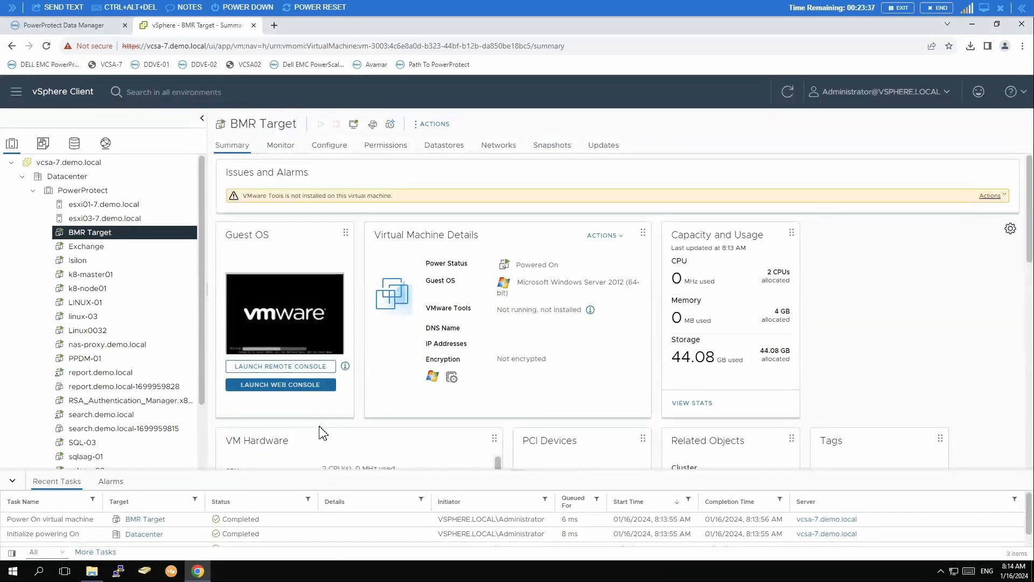
{"action": "left_click", "coordinate": [297, 385]}
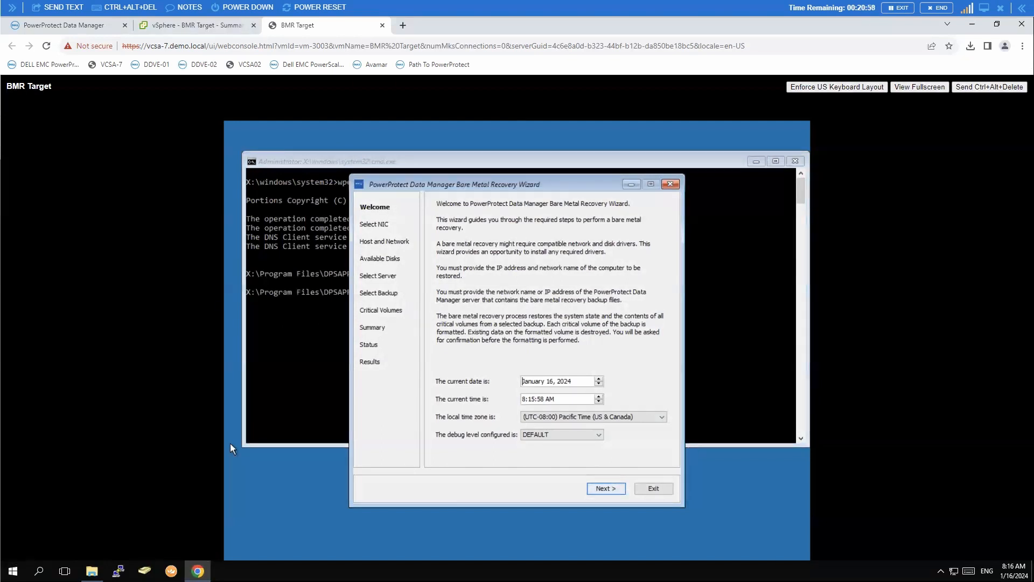
Configure the recovery network with FQDN bmr-test.demo.local, IPv4 address 192.168.1.99, subnet mask 255.255.255.0, gateway 192.168.1.1 and preferred DNS server 192.168.1.2
{"action": "left_click", "coordinate": [605, 487]}
{"action": "left_click", "coordinate": [604, 487]}
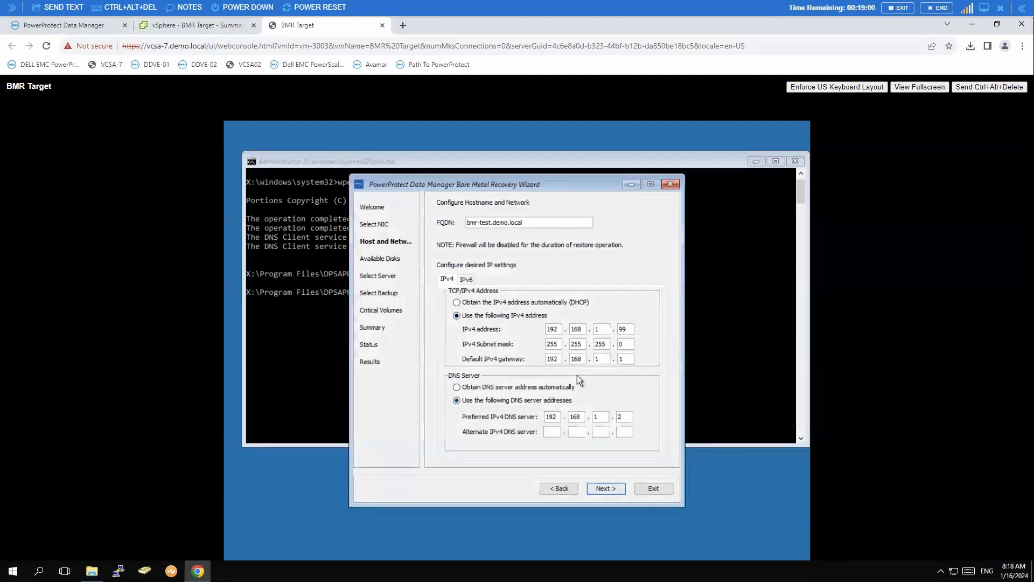
{"action": "left_click", "coordinate": [616, 488]}
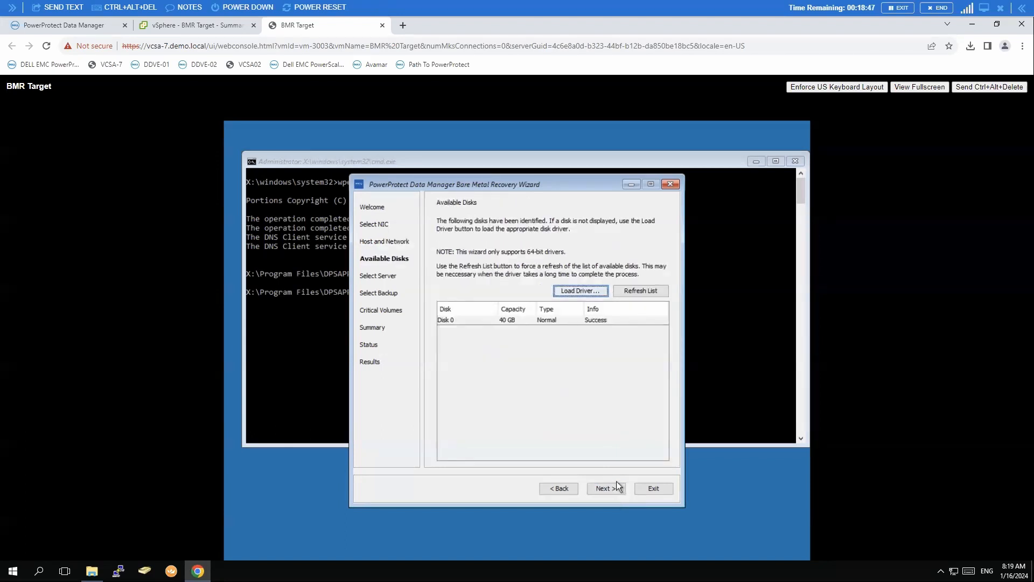
Accept the available 40 GB disk and connect to PowerProtect Data Manager server 192.168.1.15 as admin, entering the account password
{"action": "left_click", "coordinate": [618, 488]}
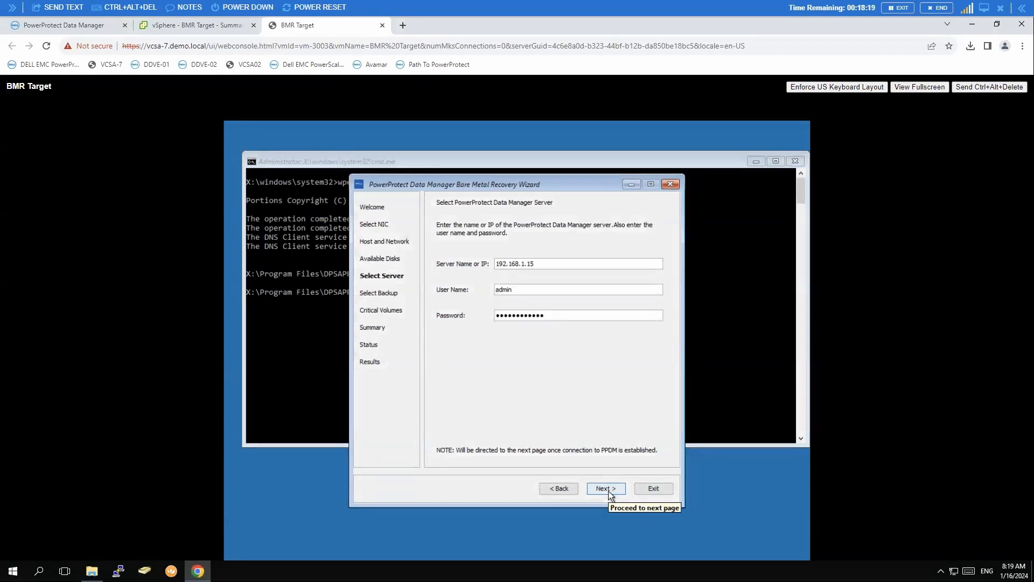
{"action": "left_click", "coordinate": [607, 488]}
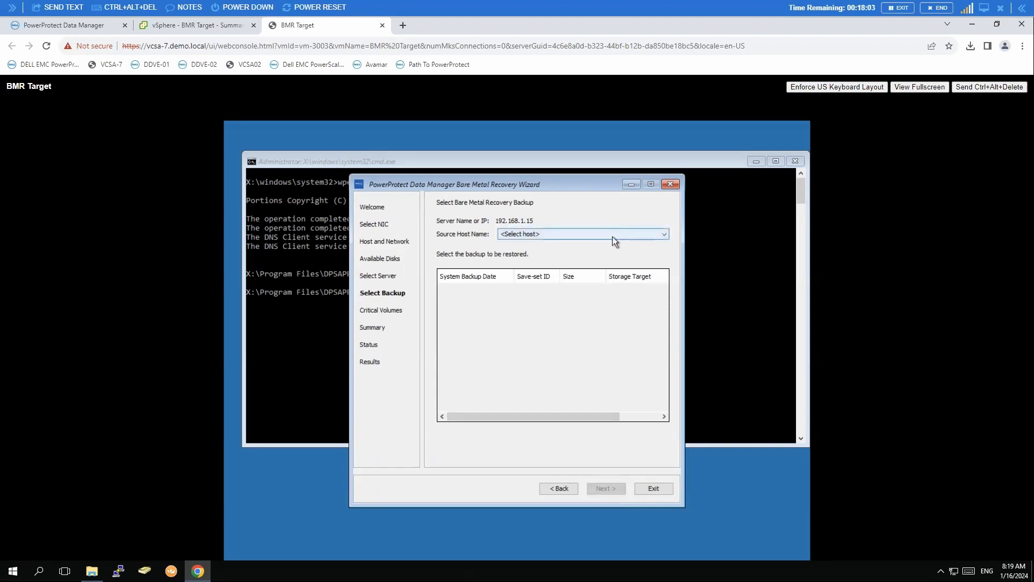
Choose the 2024-01-16T04:46:43Z backup of source host win-01.demo.local and accept its critical volumes with quick format of disks enabled
{"action": "left_click", "coordinate": [613, 237]}
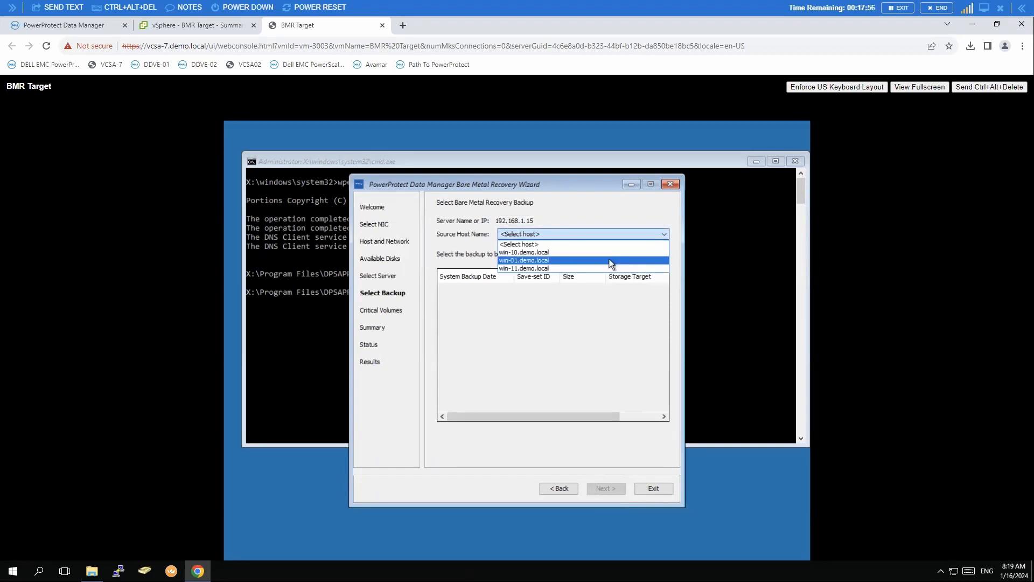
{"action": "left_click", "coordinate": [611, 261]}
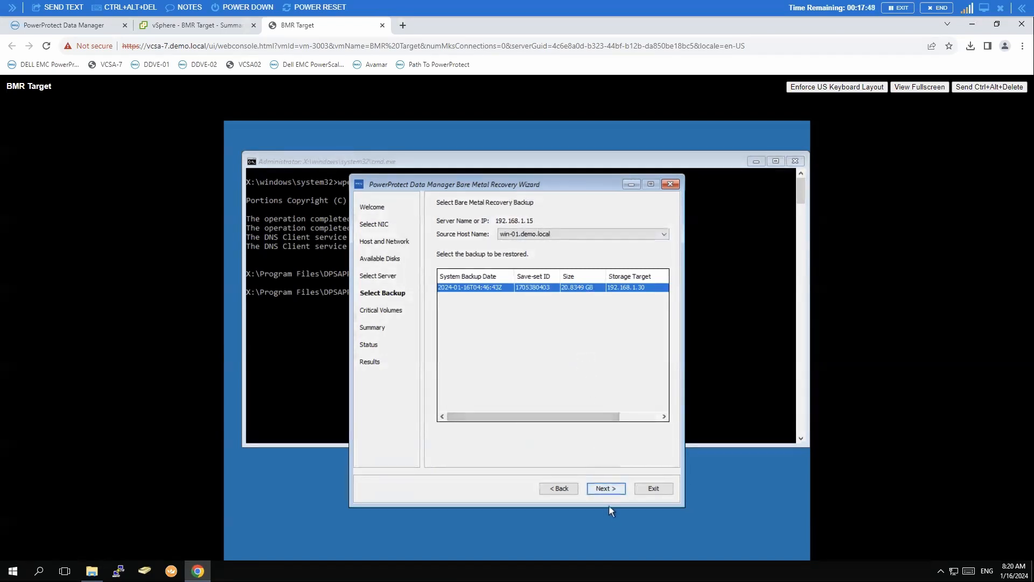
{"action": "left_click", "coordinate": [609, 490]}
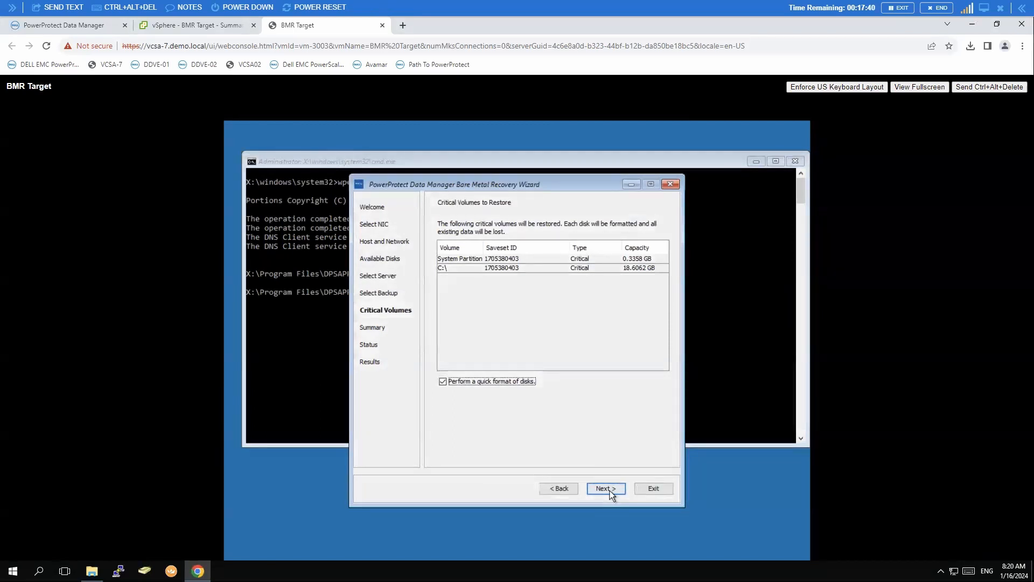
{"action": "left_click", "coordinate": [610, 490]}
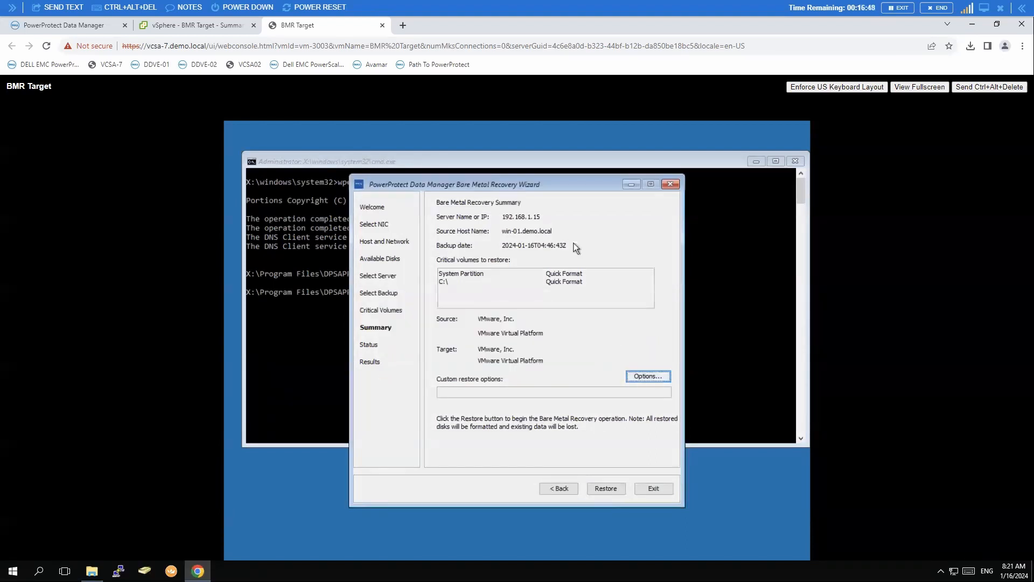
Start the bare metal restore, confirming that the disks are to be formatted and the backup restored
{"action": "left_click", "coordinate": [616, 492]}
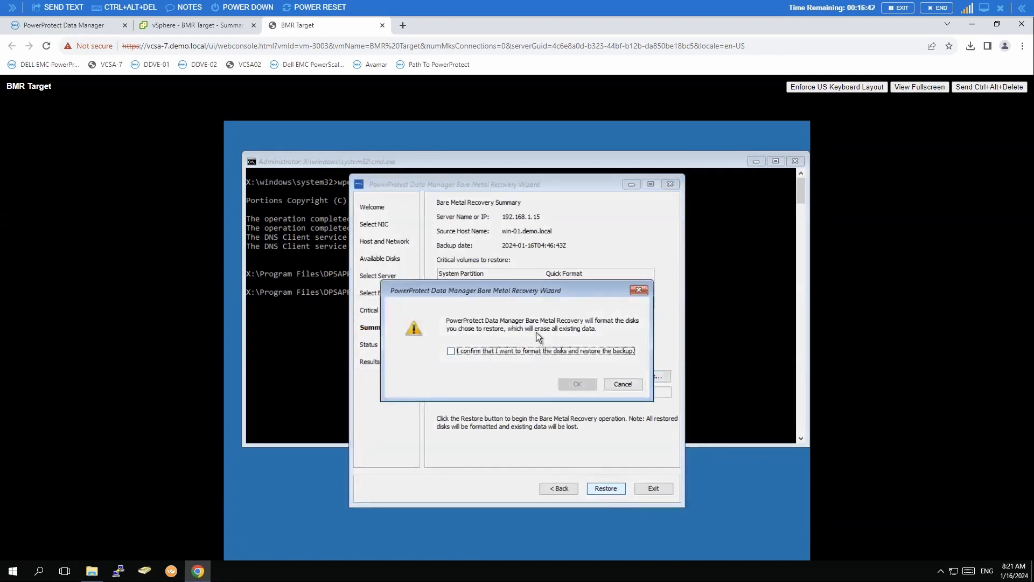
{"action": "left_click", "coordinate": [545, 350]}
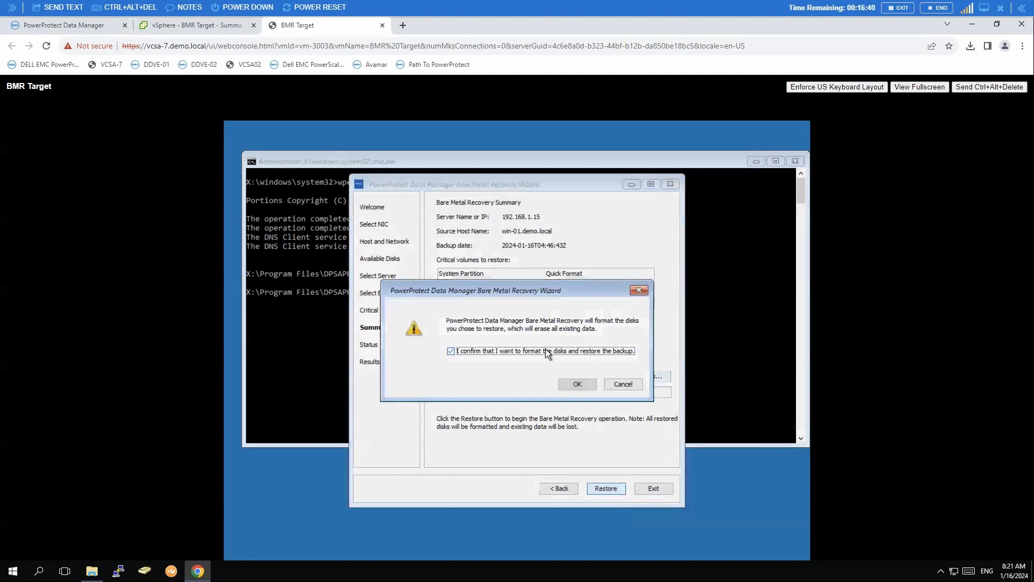
{"action": "left_click", "coordinate": [576, 386]}
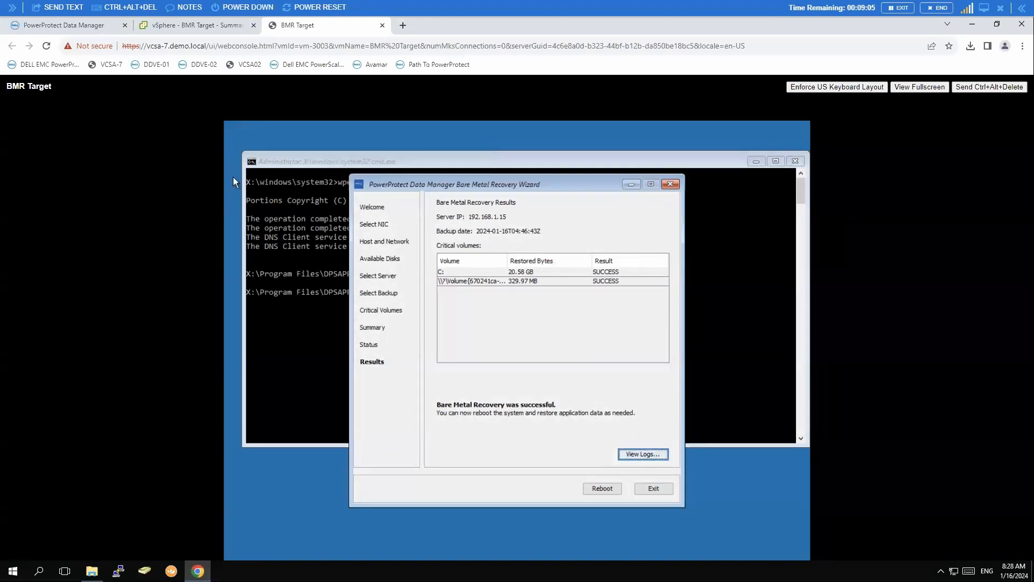
Check the disaster recovery job in PowerProtect Data Manager's Protection Jobs, then return to the BMR Target console and reboot the recovered machine
{"action": "left_click", "coordinate": [102, 30]}
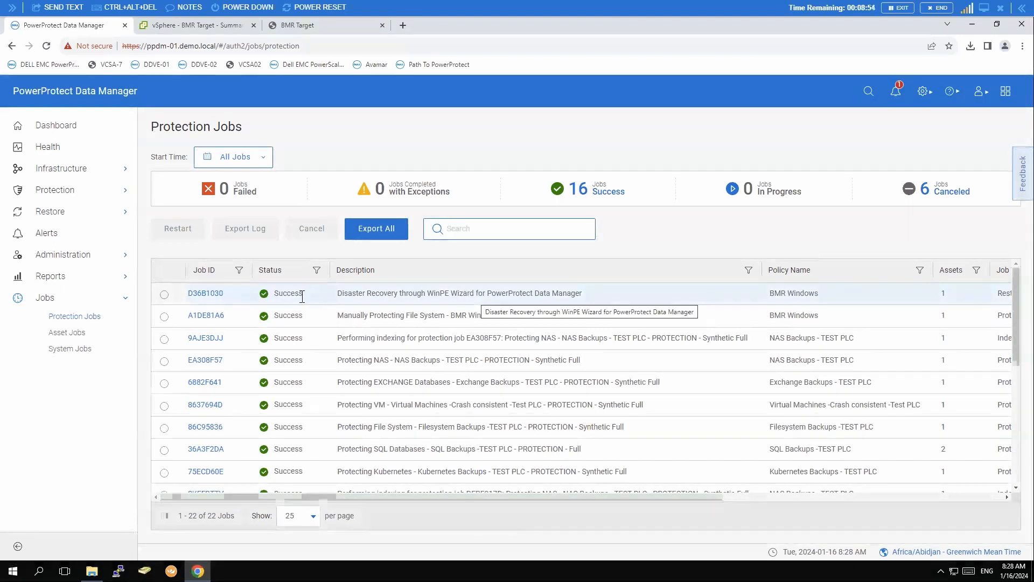
{"action": "left_click", "coordinate": [310, 26]}
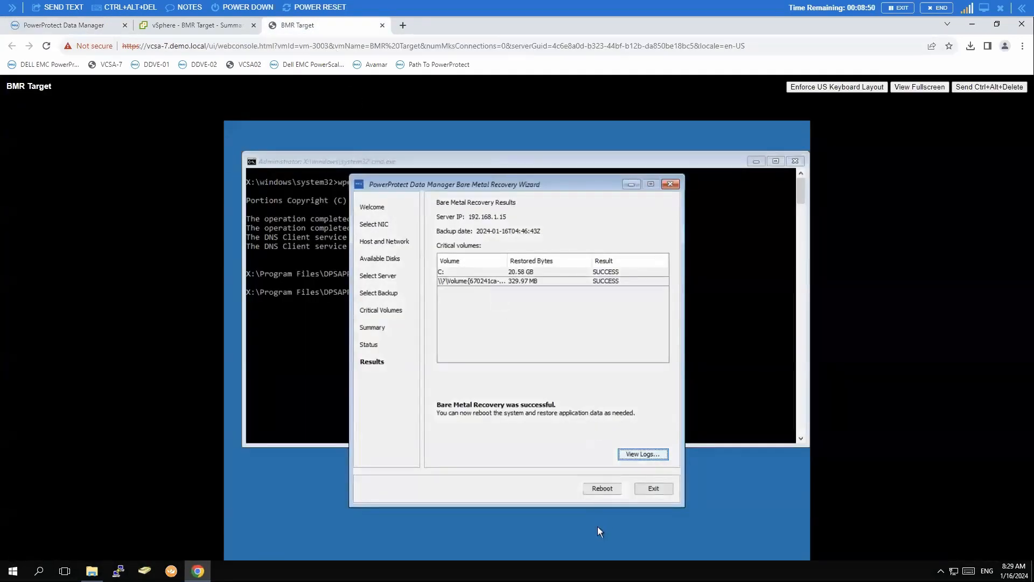
{"action": "left_click", "coordinate": [598, 488]}
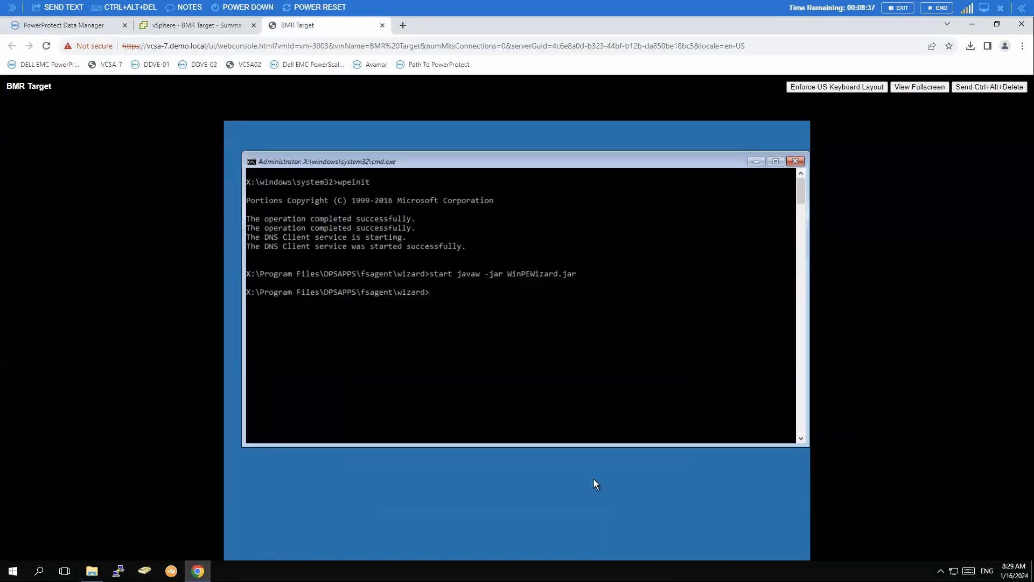